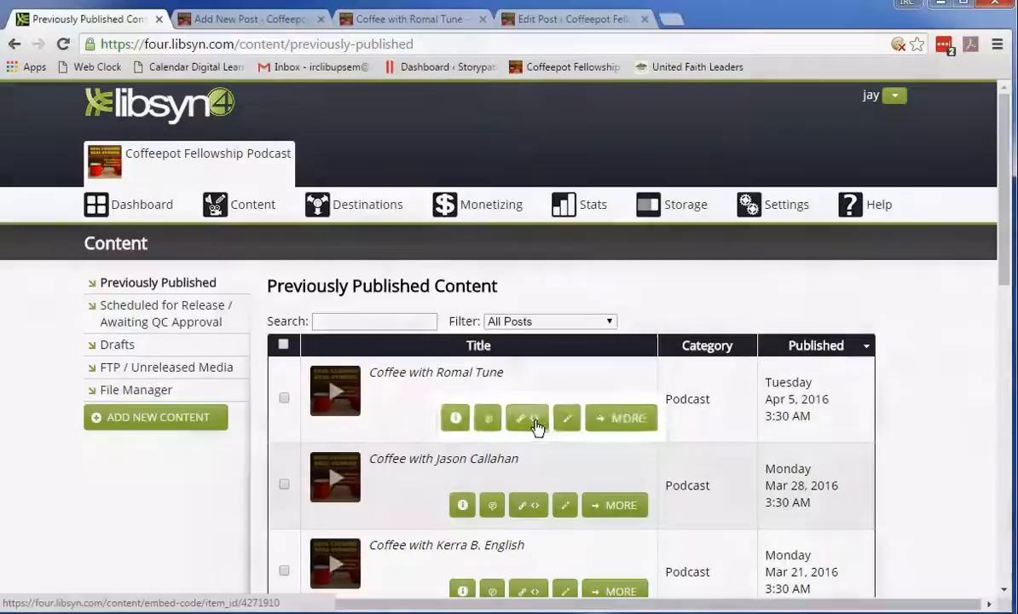
Step: Open the link and embed options of the Apr 5, 2016 episode, setting the player height to 90 px with the Custom theme
left_click(534, 420)
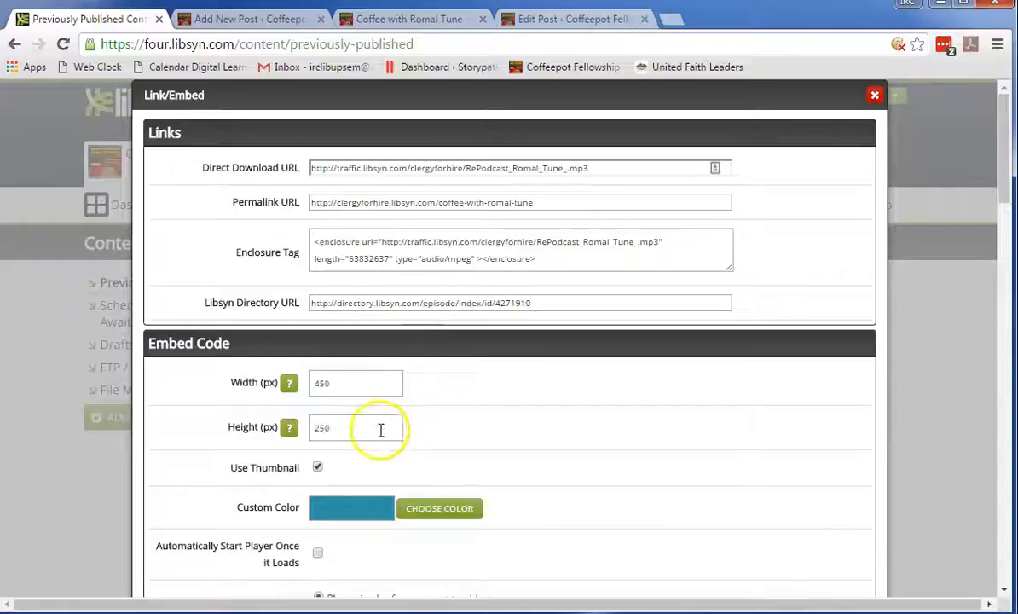
left_click_drag(339, 429, 303, 431)
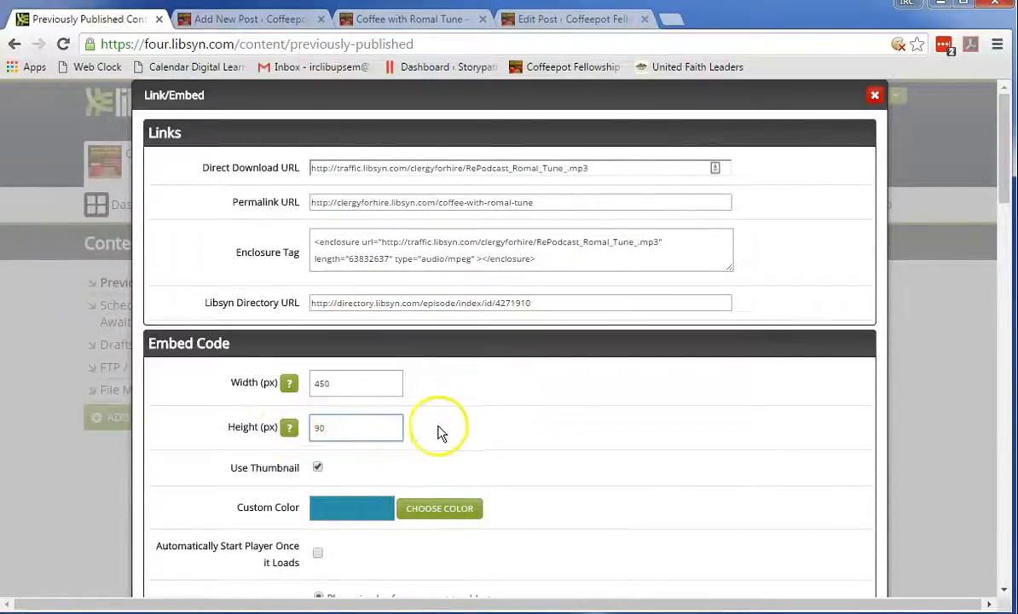
scroll(441, 433, "down", 3)
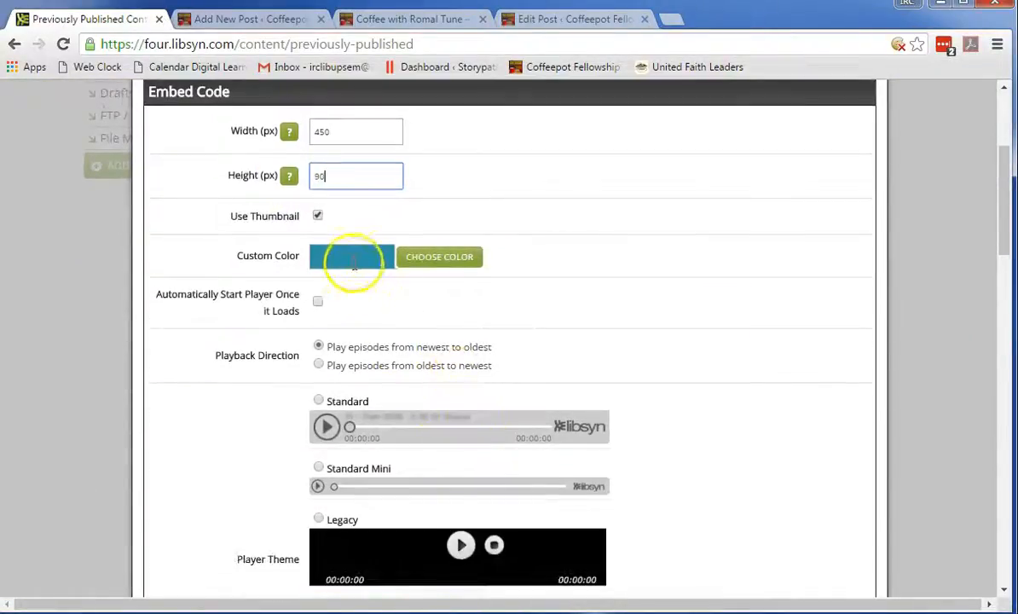
scroll(271, 377, "down", 3)
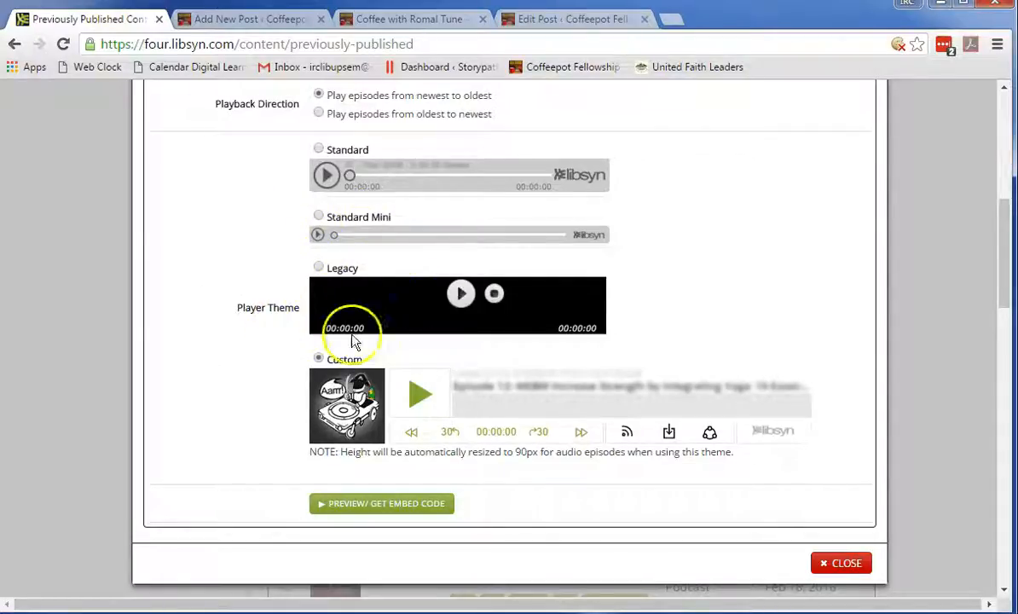
key("ctrl")
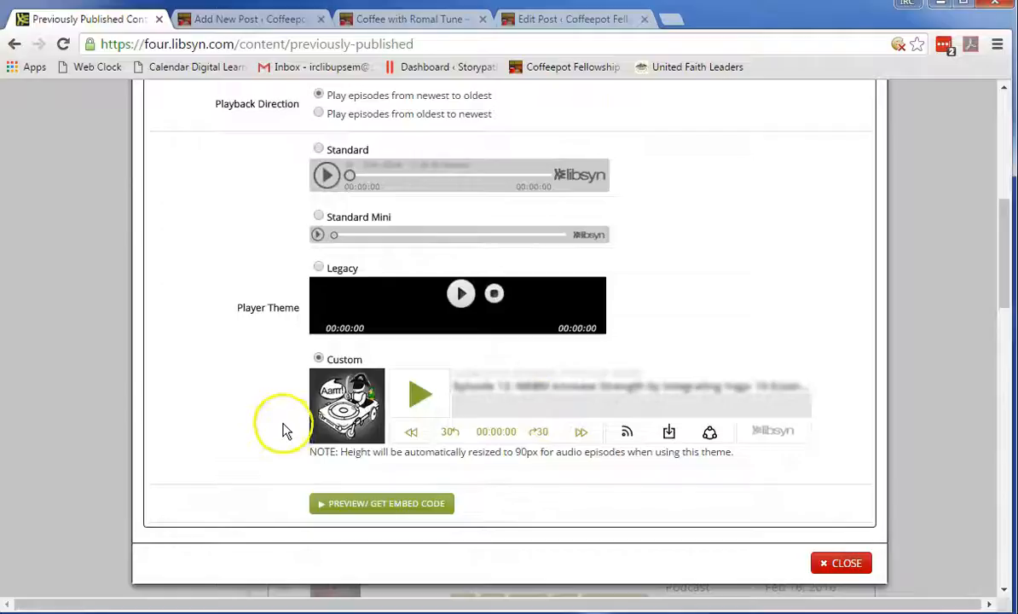
left_click(318, 358)
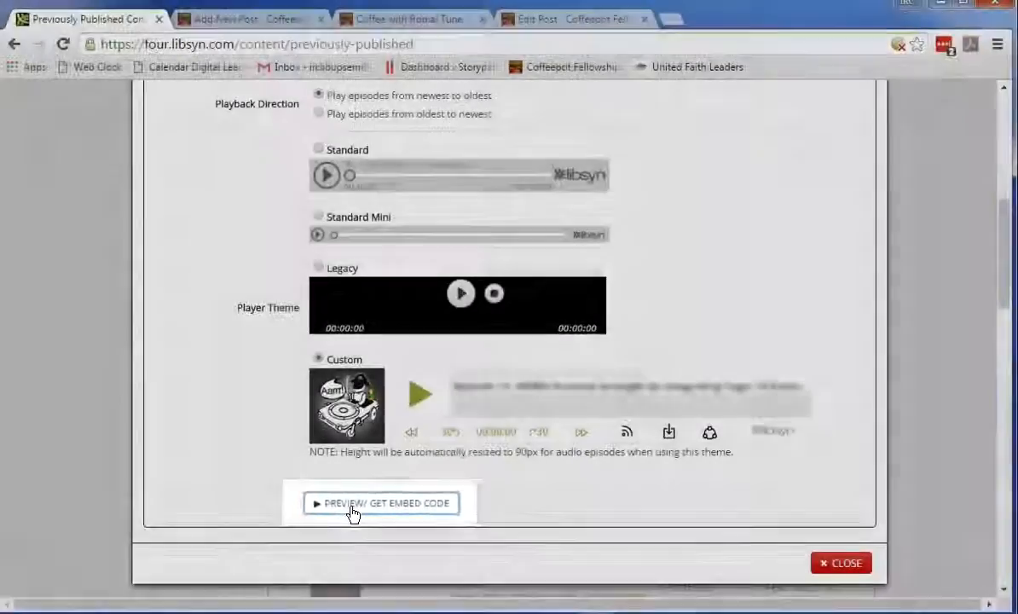
Step: Generate the episode's player embed code and copy the entire iframe snippet
left_click(352, 511)
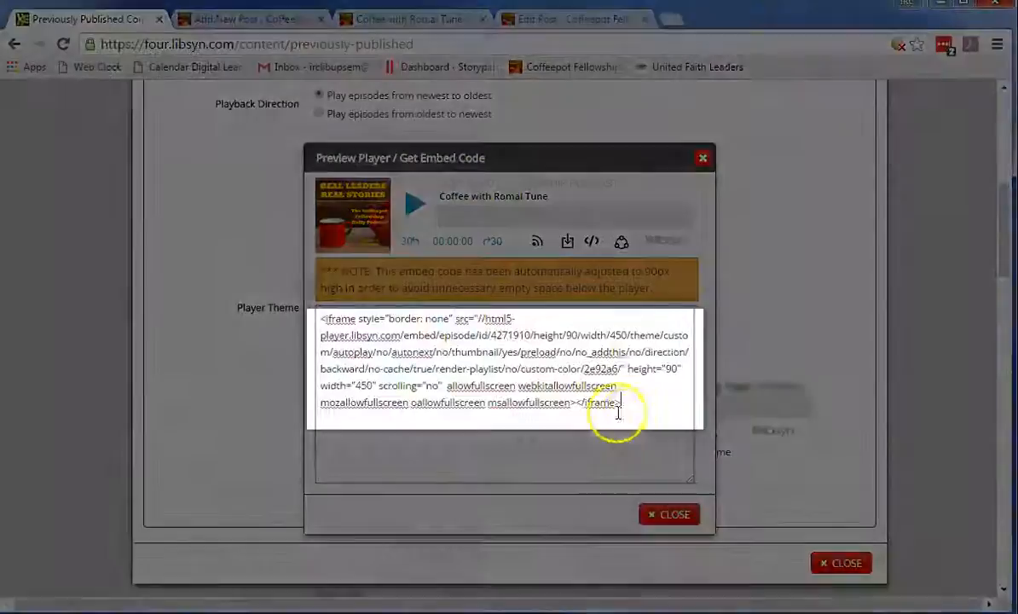
left_click_drag(614, 414, 312, 319)
key("ctrl+c")
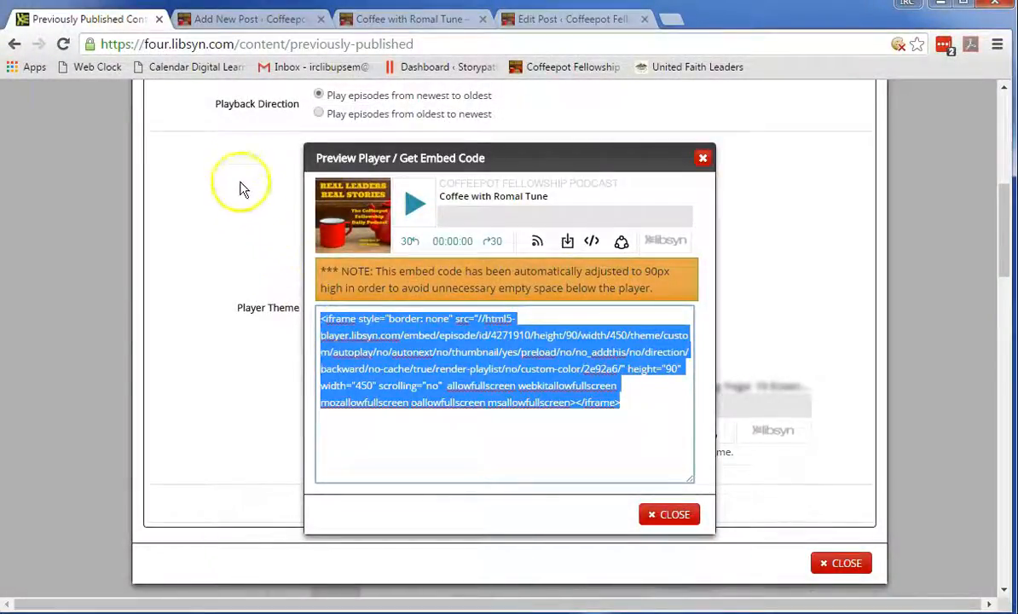
Step: Switch to the new WordPress post and paste the copied iframe embed code into its body in Text mode
left_click(220, 17)
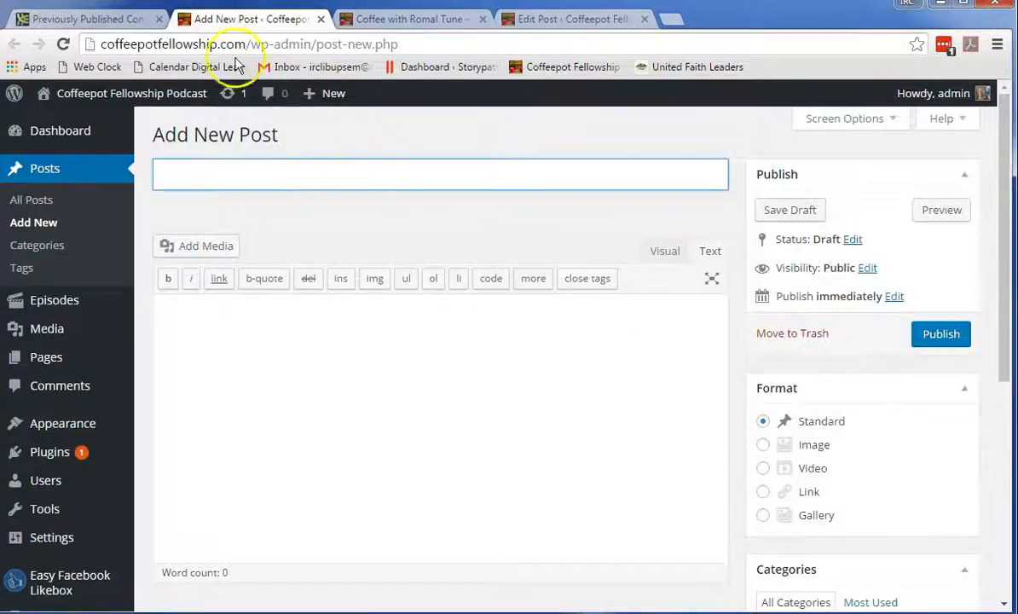
mouse_move(182, 111)
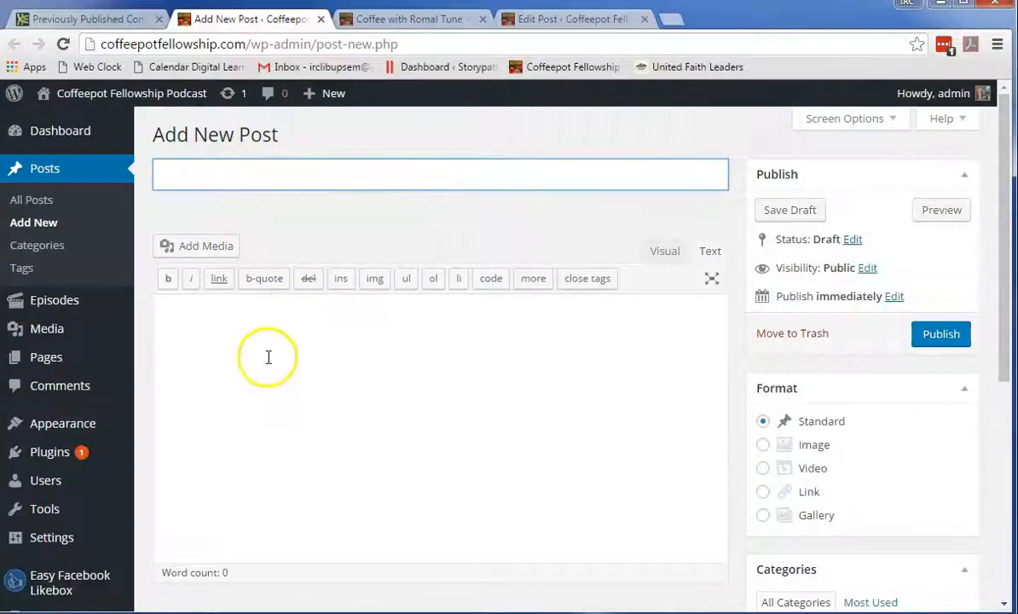
left_click(218, 351)
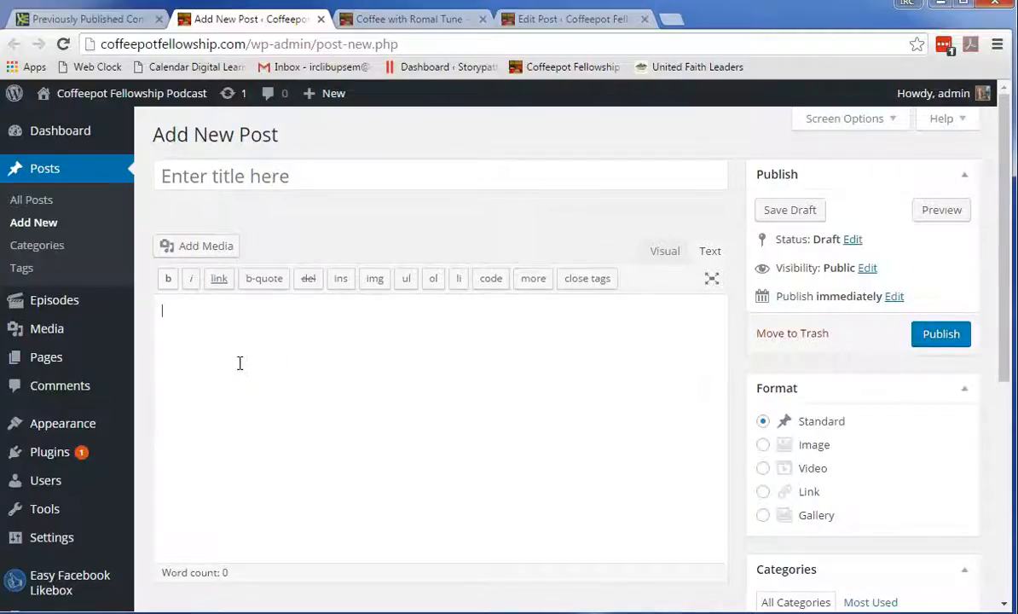
left_click(664, 251)
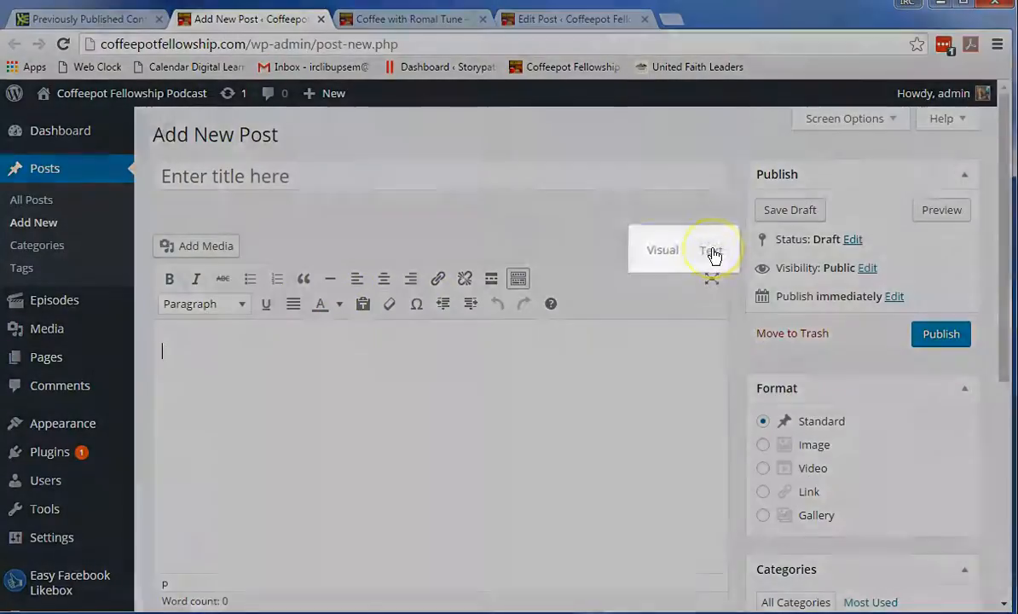
left_click(717, 253)
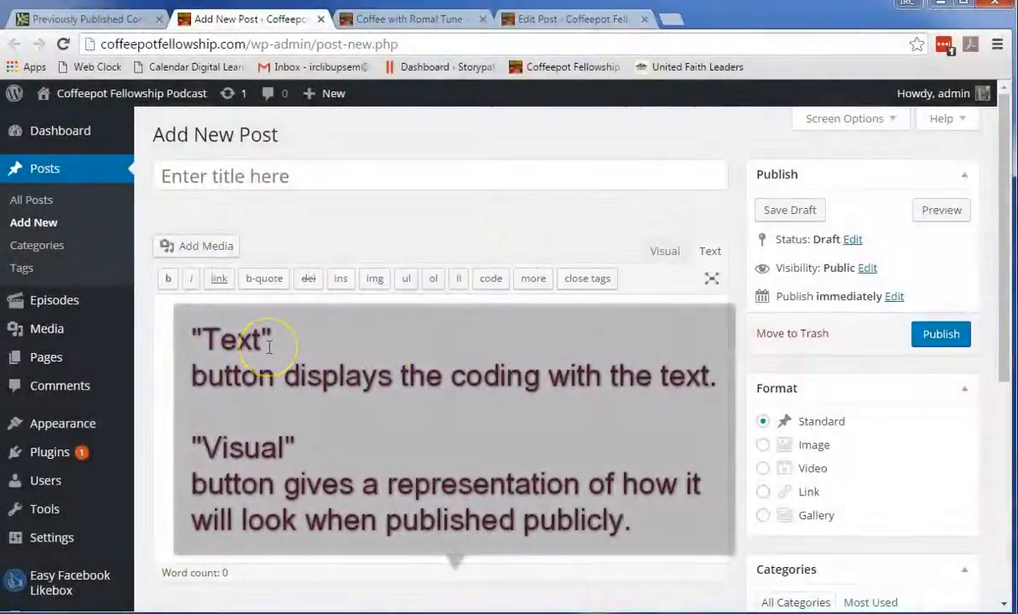
left_click(218, 325)
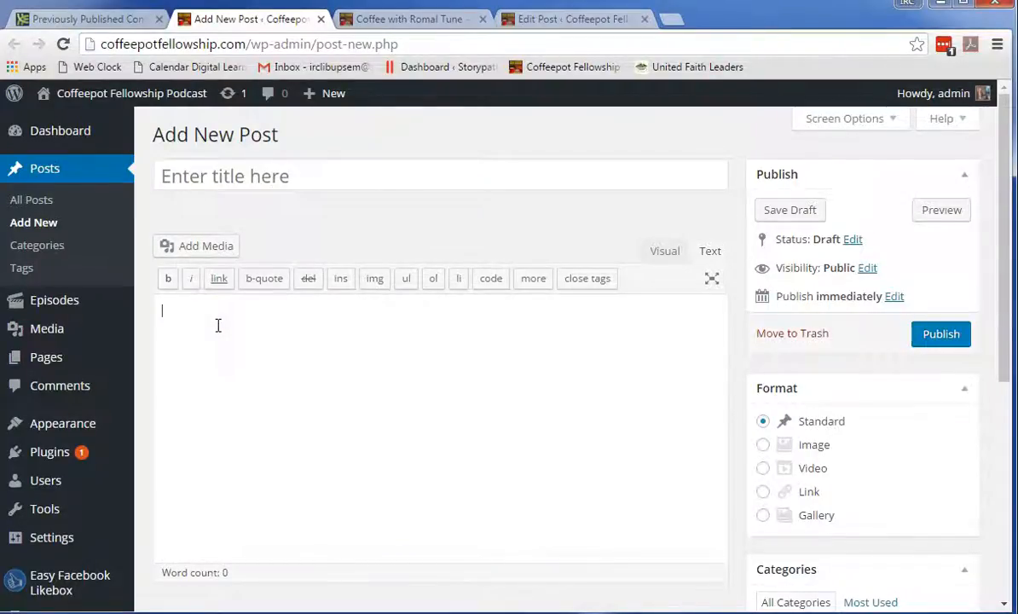
key("ctrl+v")
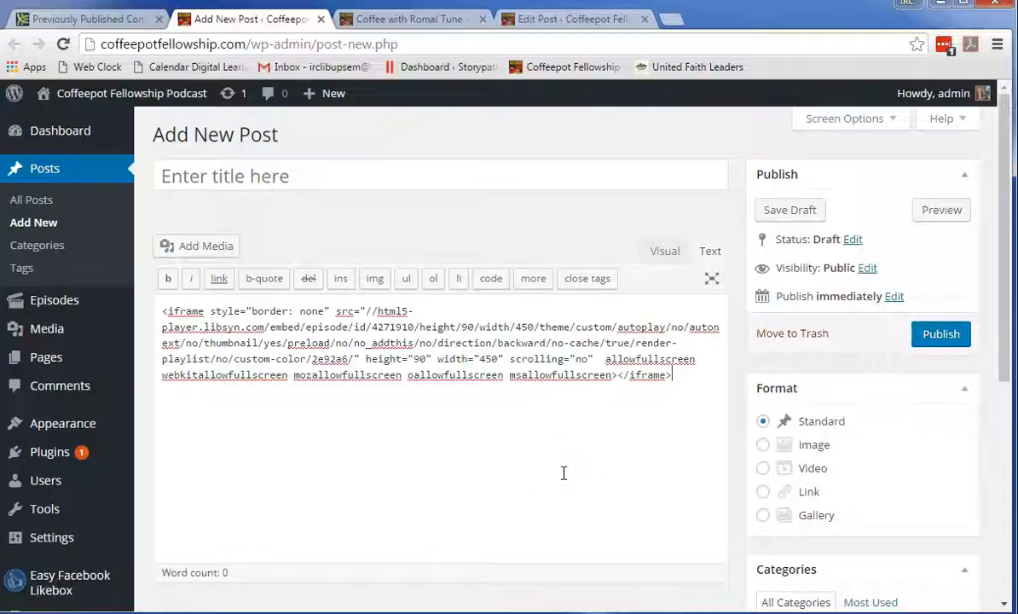
Step: Show the new post in Visual mode and check the embedded player block and the title field
left_click(664, 257)
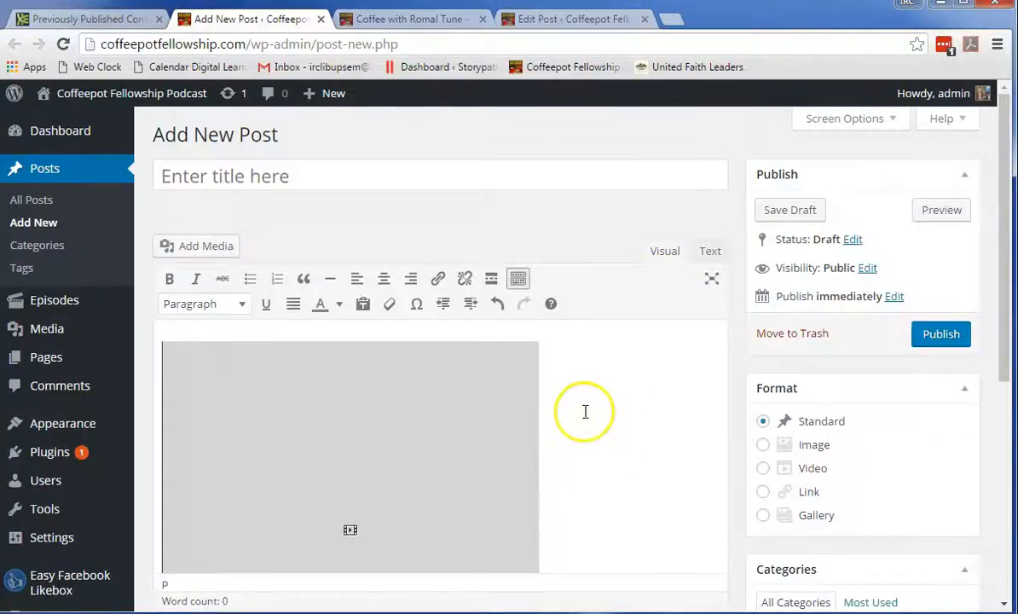
scroll(586, 407, "down", 3)
scroll(401, 376, "up", 1)
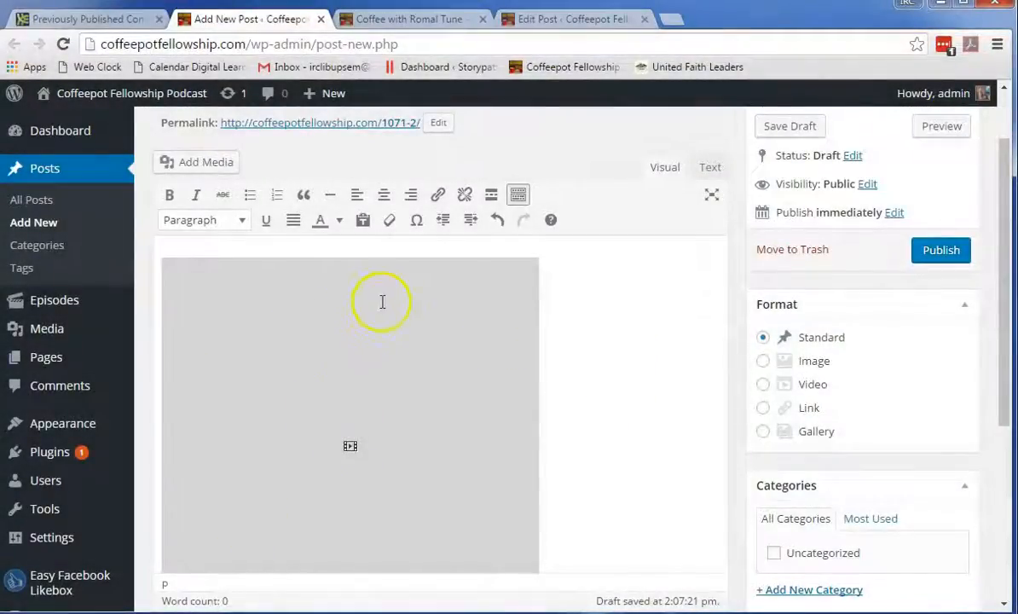
scroll(405, 332, "up", 1)
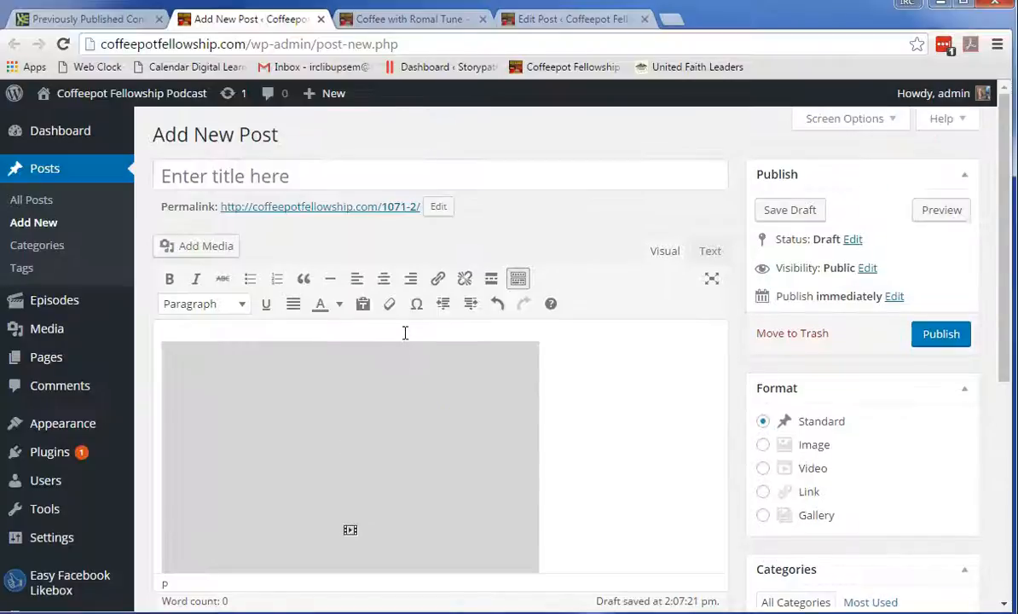
left_click(300, 174)
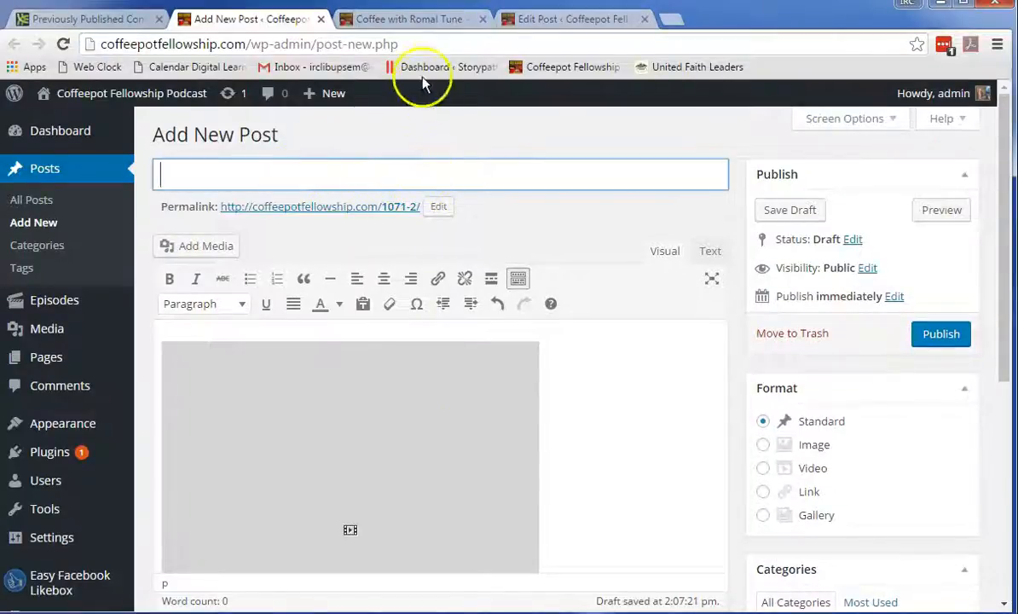
Step: View the already published episode post and check the embedded player beneath its header image
left_click(407, 25)
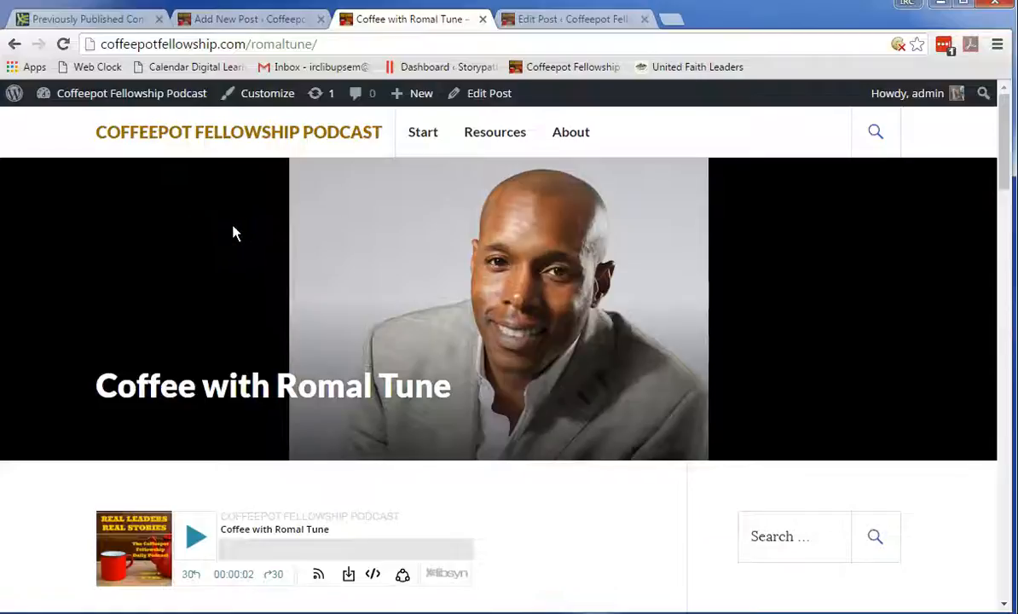
scroll(226, 342, "down", 1)
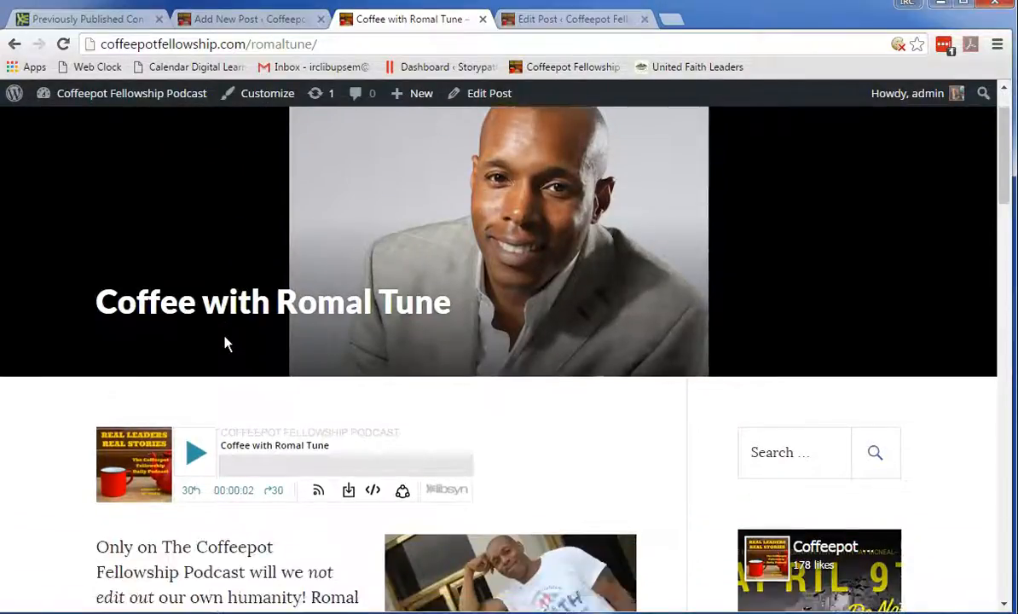
scroll(226, 343, "down", 1)
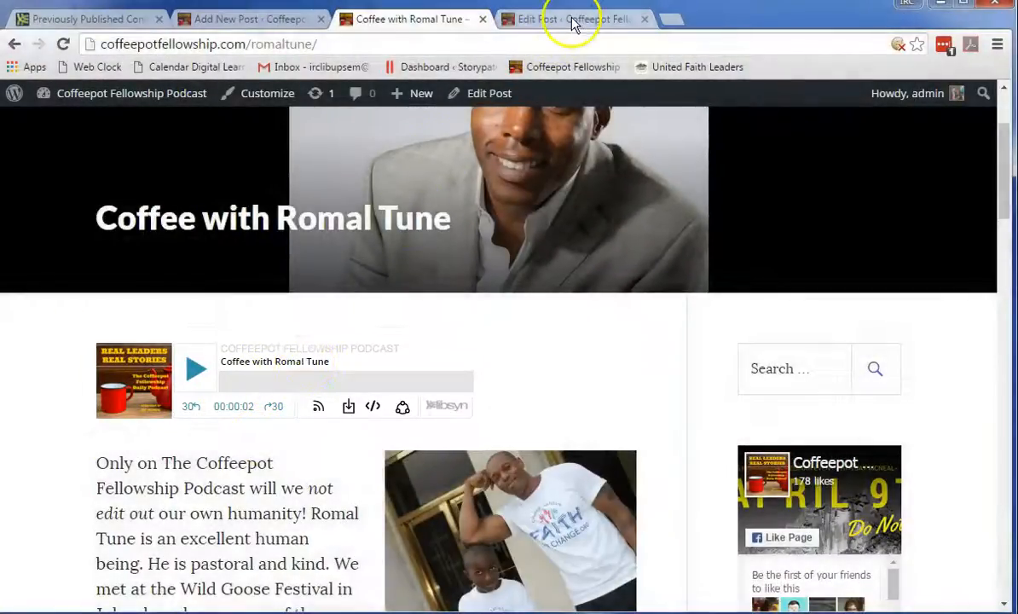
Step: Examine the published post's iframe code and italic markup in the editor, comparing the Text and Visual modes
left_click(573, 20)
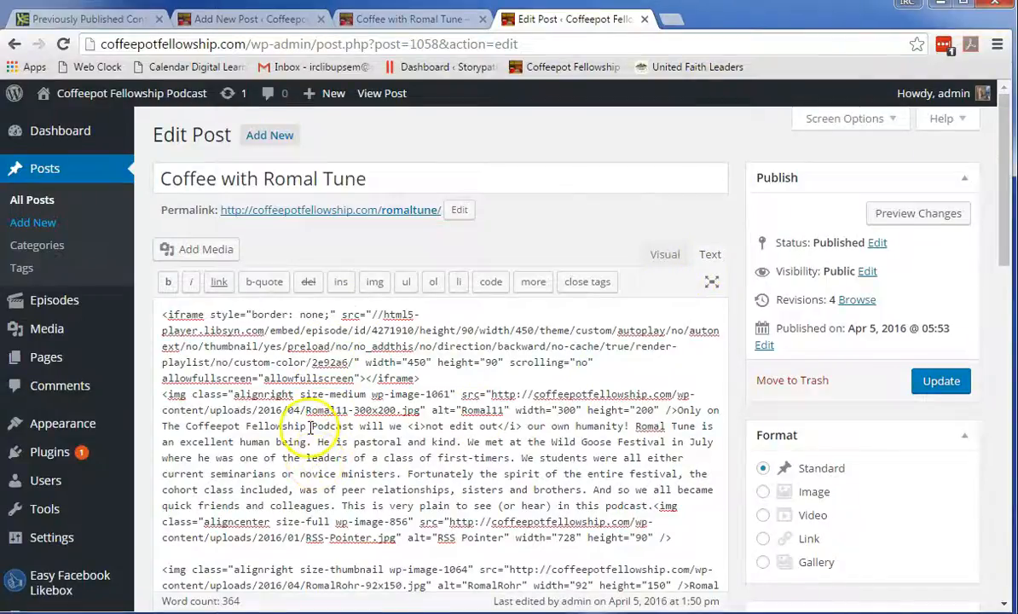
left_click_drag(419, 378, 166, 312)
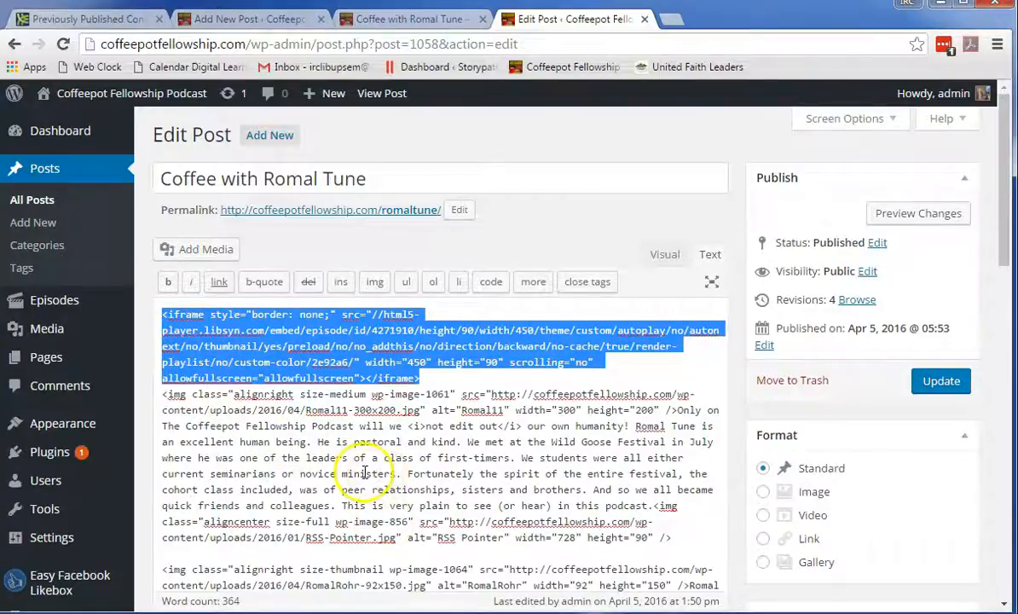
scroll(162, 399, "down", 1)
left_click_drag(424, 312, 498, 312)
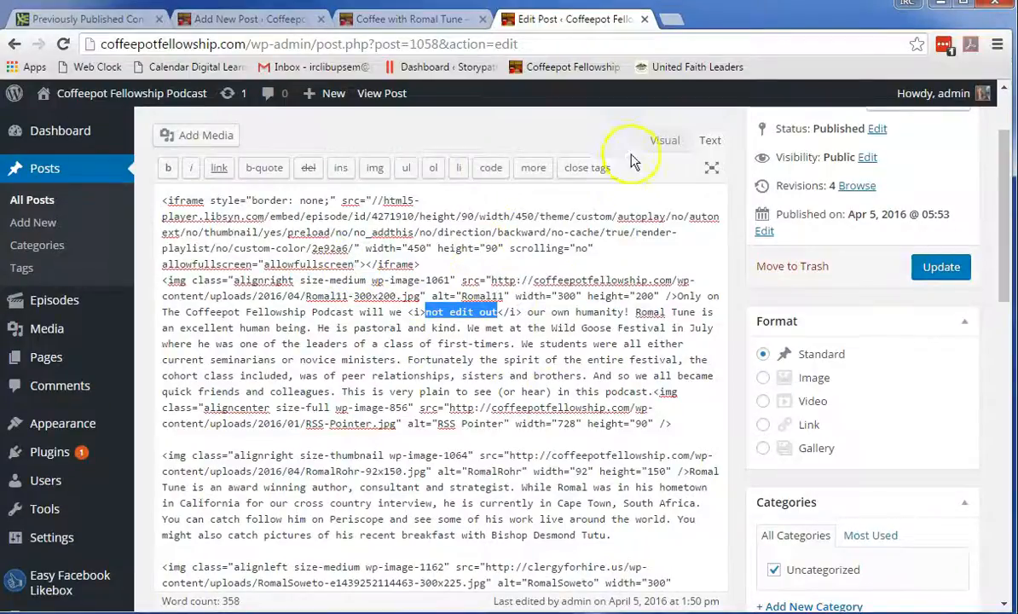
left_click(664, 147)
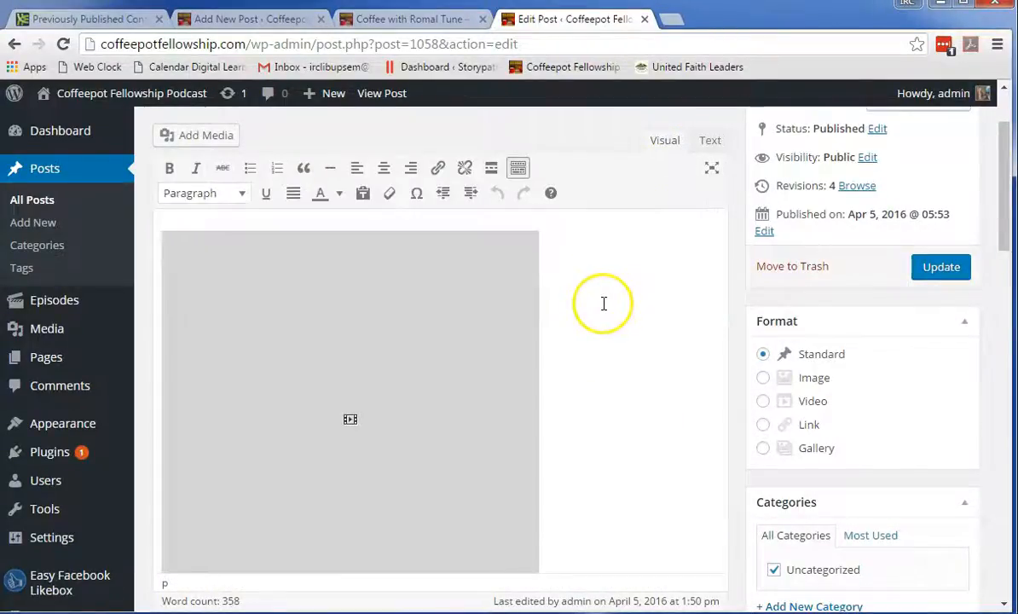
left_click(709, 142)
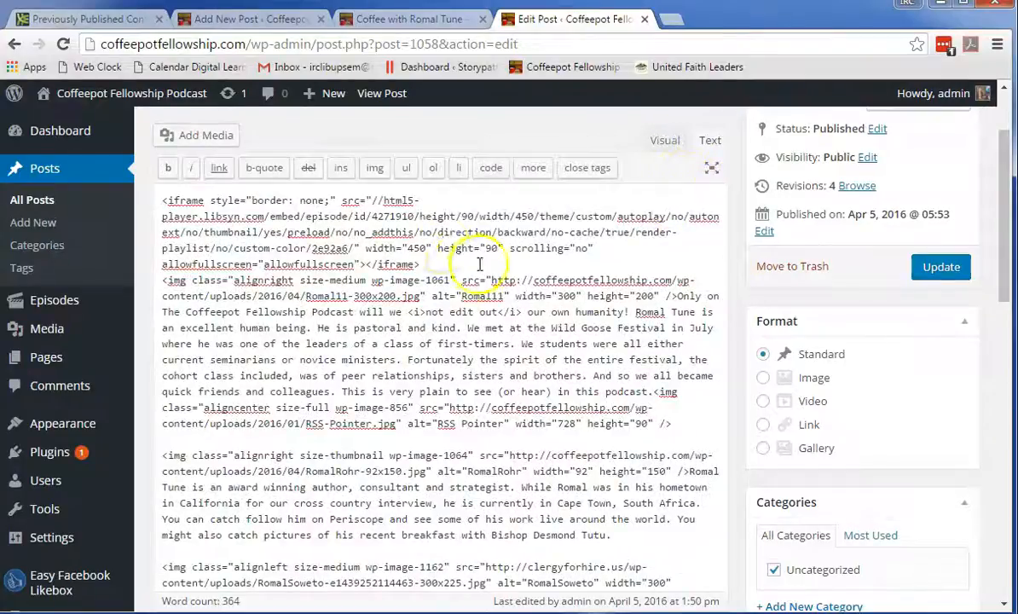
left_click_drag(422, 264, 160, 199)
Step: Examine the embedded player on the published post, checking its subscribe, download, embed and social sharing options
left_click(409, 21)
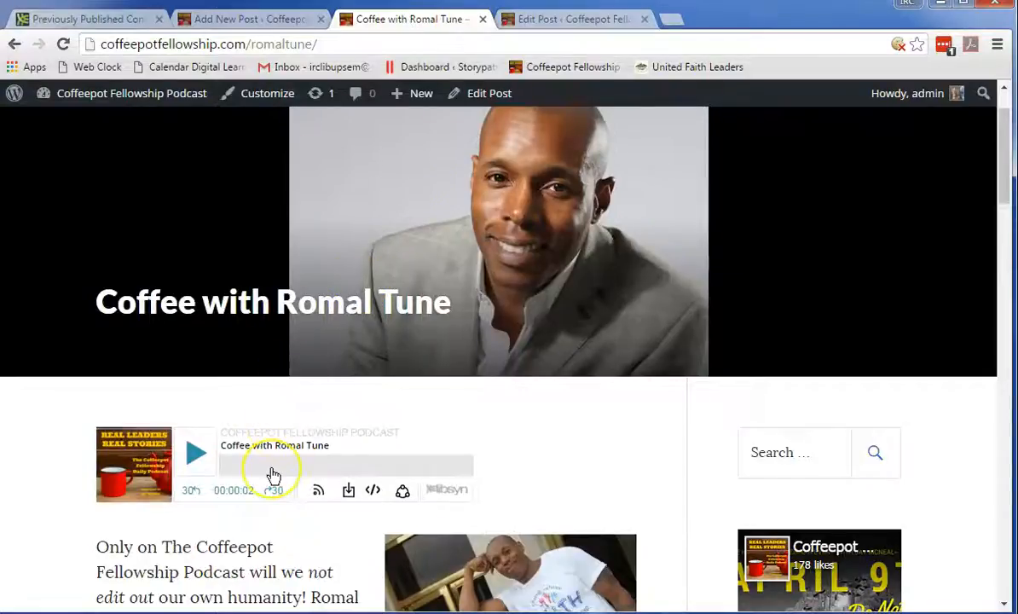
scroll(273, 475, "down", 2)
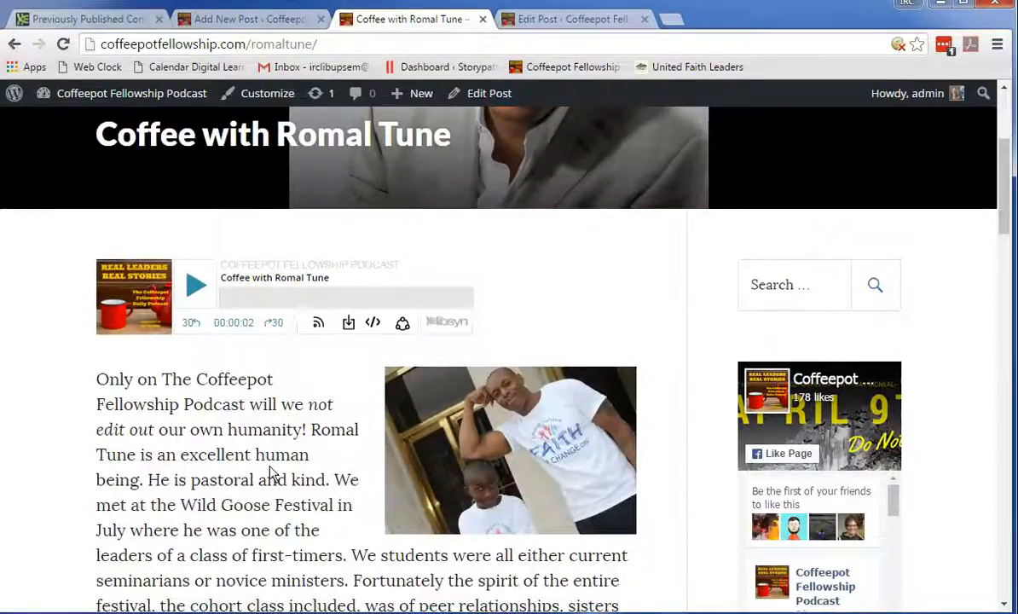
left_click(259, 308)
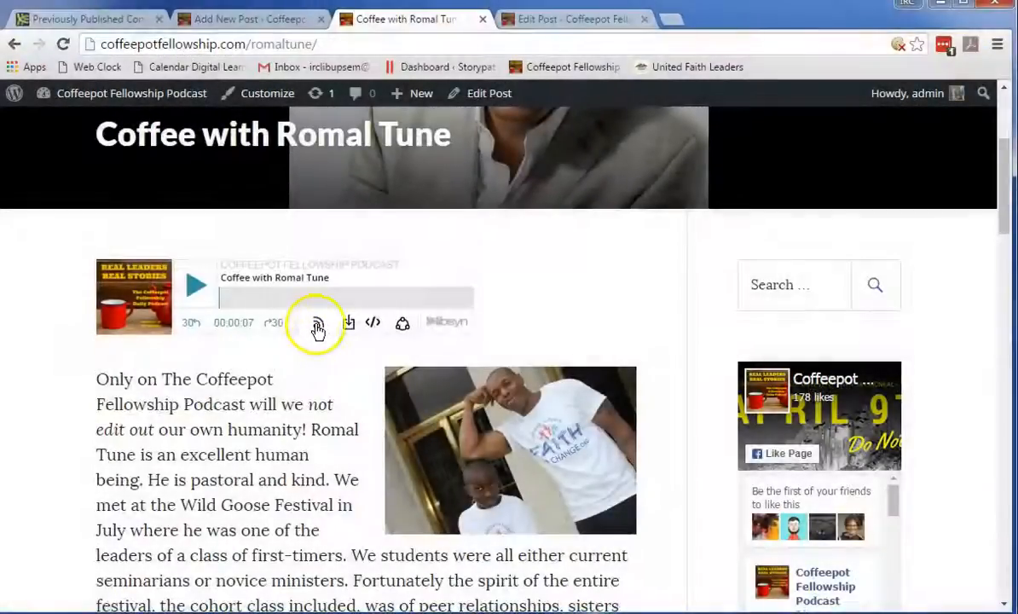
left_click(314, 324)
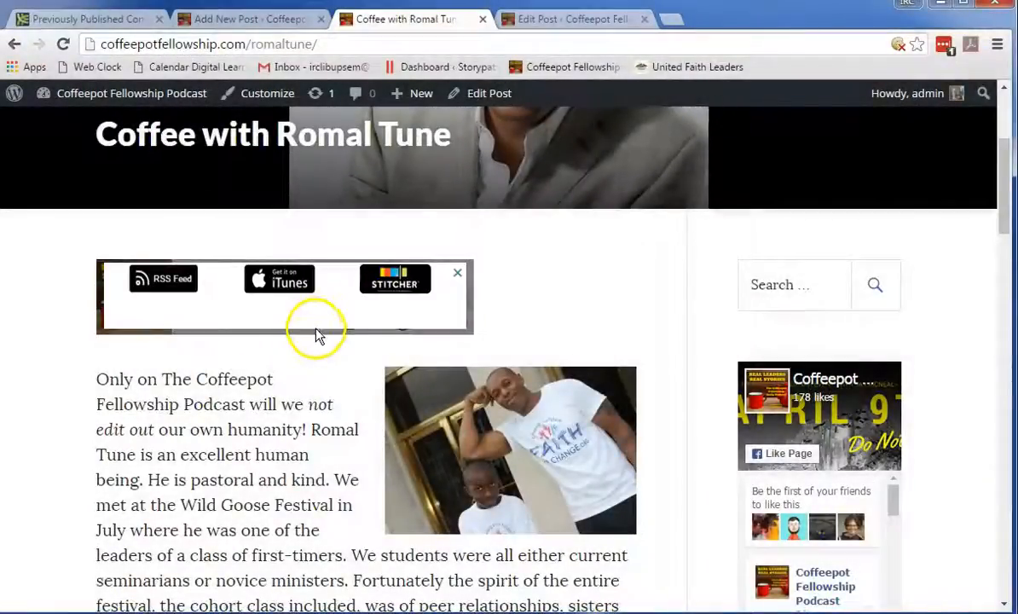
left_click(402, 293)
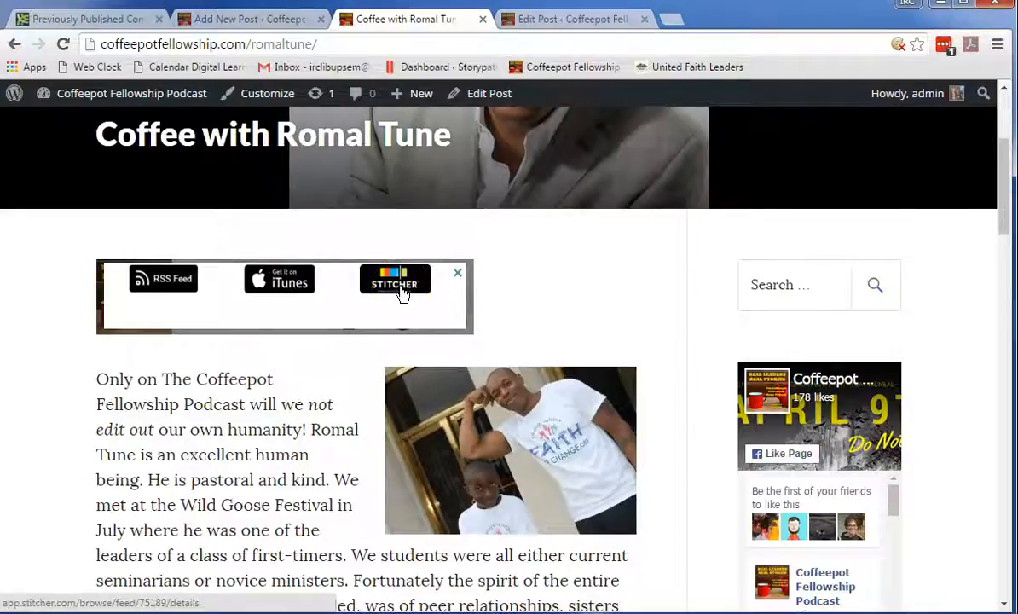
left_click(457, 273)
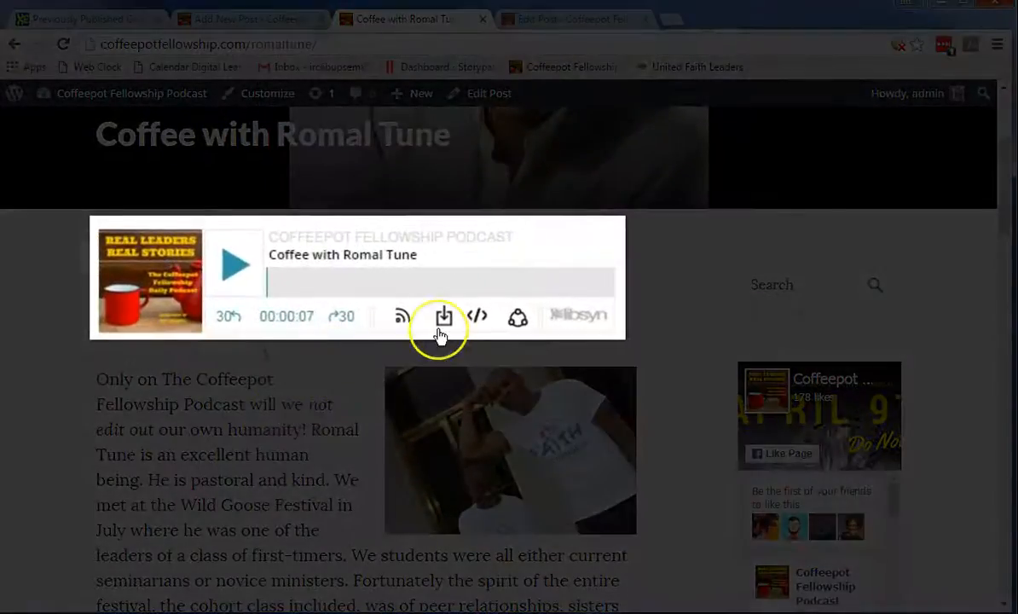
left_click(440, 331)
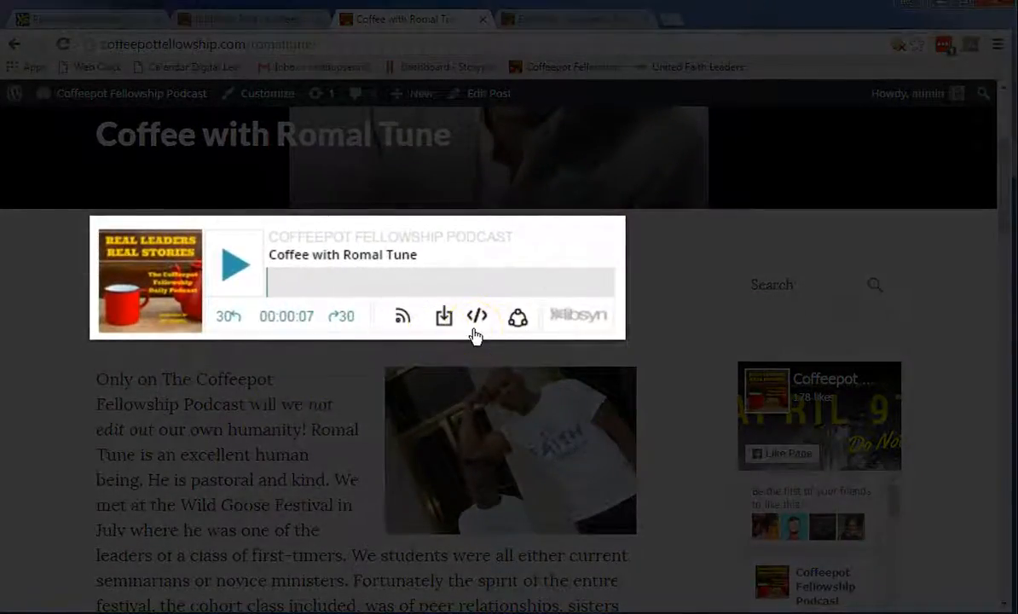
left_click(510, 330)
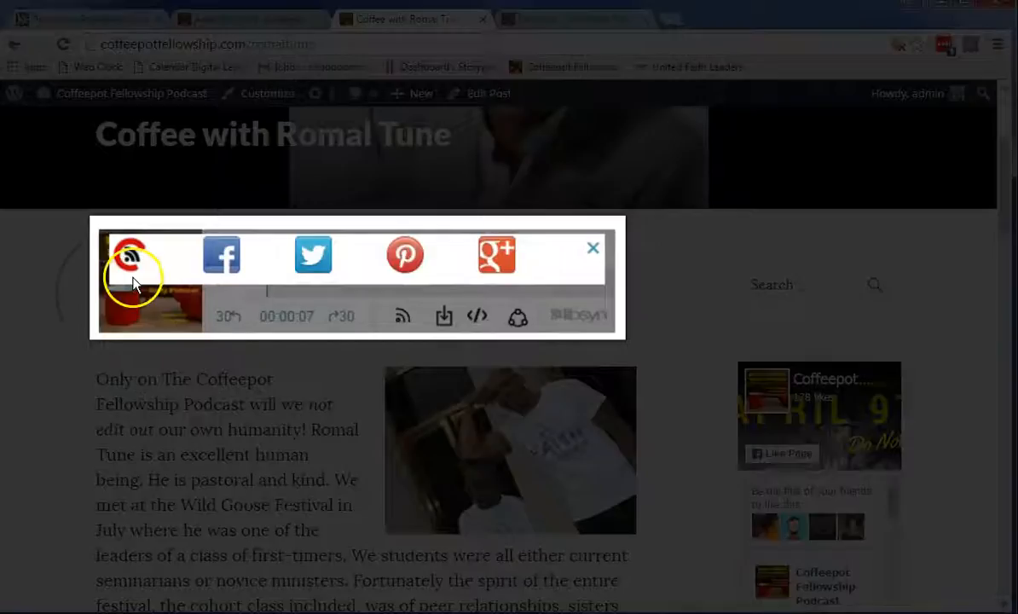
left_click(592, 248)
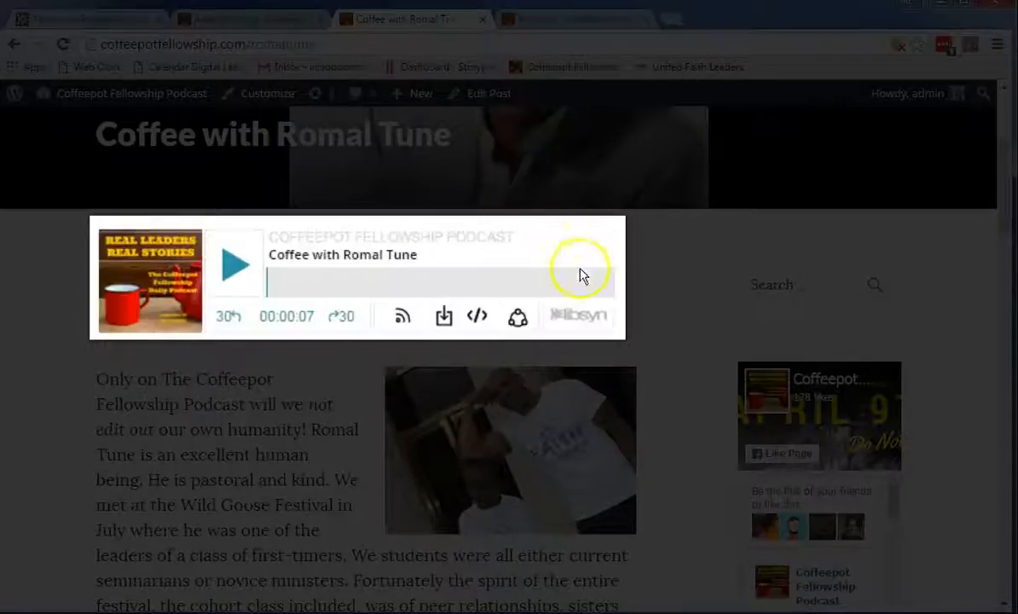